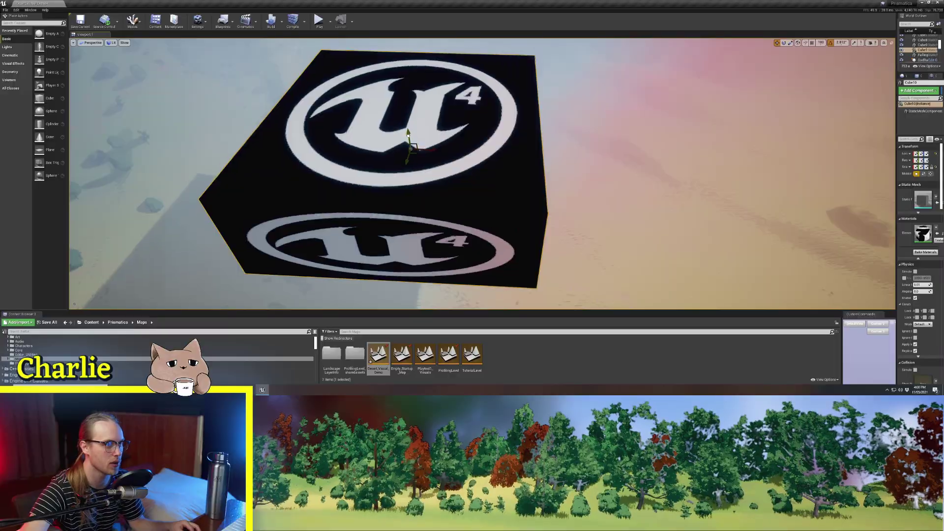
- Create a new material in the Art folder of Prismatica for the selected cube
{"action": "mouse_move", "coordinate": [420, 241]}
{"action": "right_mouse_down"}
{"action": "mouse_move", "coordinate": [418, 260]}
{"action": "mouse_move", "coordinate": [425, 244]}
{"action": "right_mouse_up"}
{"action": "key", "text": "w"}
{"action": "left_click", "coordinate": [119, 323]}
{"action": "double_click", "coordinate": [356, 358]}
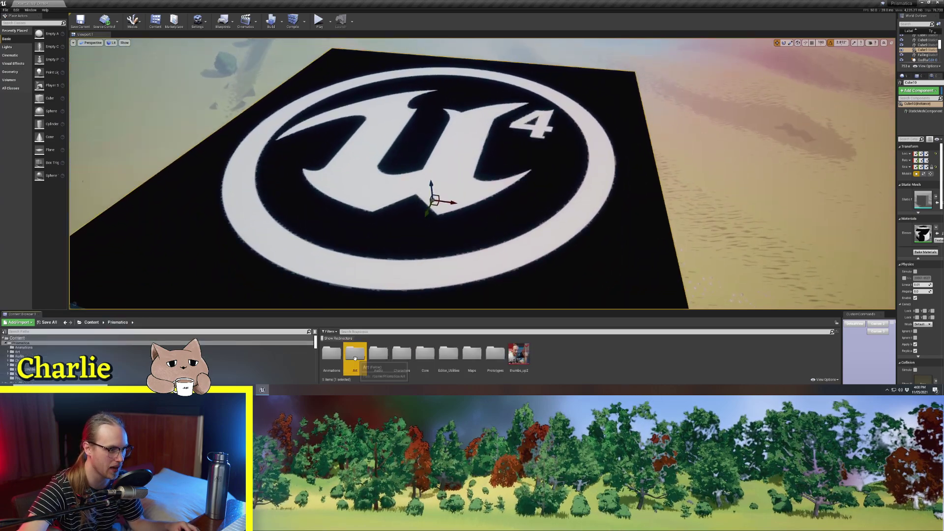
{"action": "right_click", "coordinate": [598, 360]}
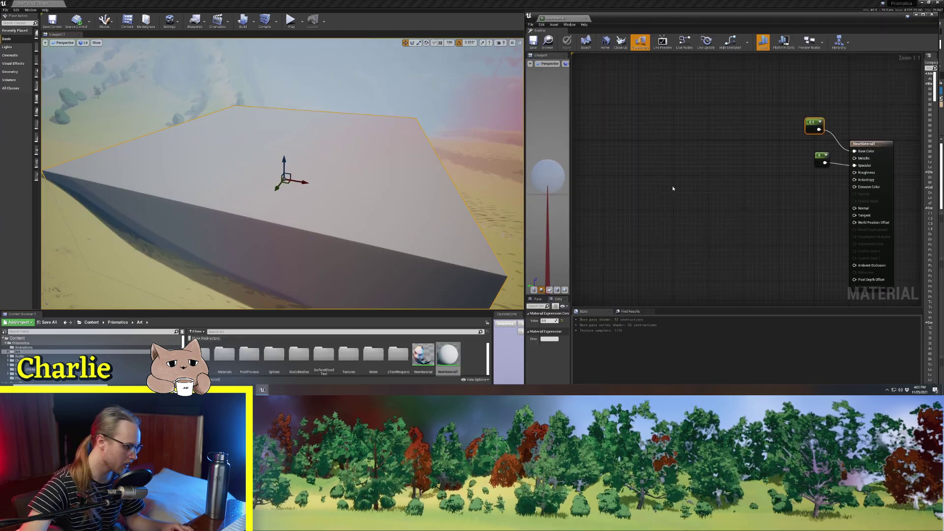
- Add a Texture Sample node to the material graph and assign the T_Grid texture to it
{"action": "left_click", "coordinate": [688, 145]}
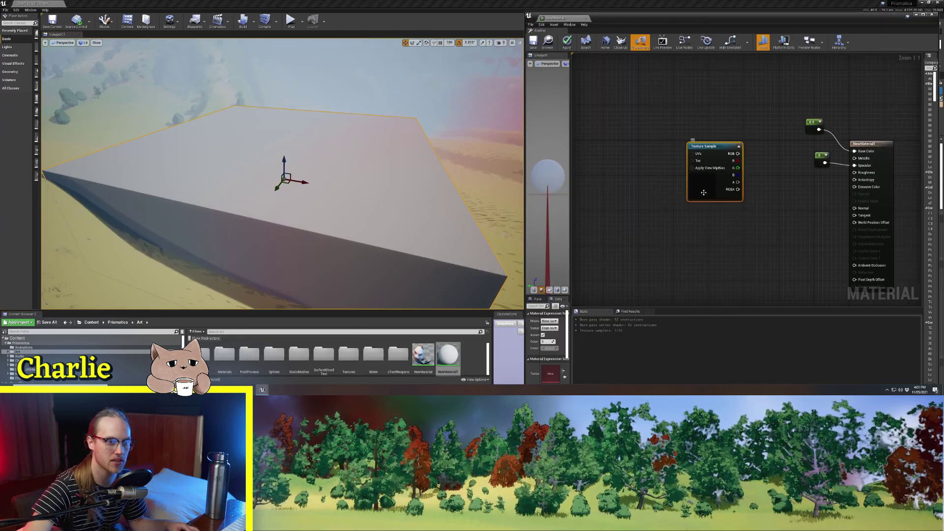
{"action": "left_click", "coordinate": [565, 374]}
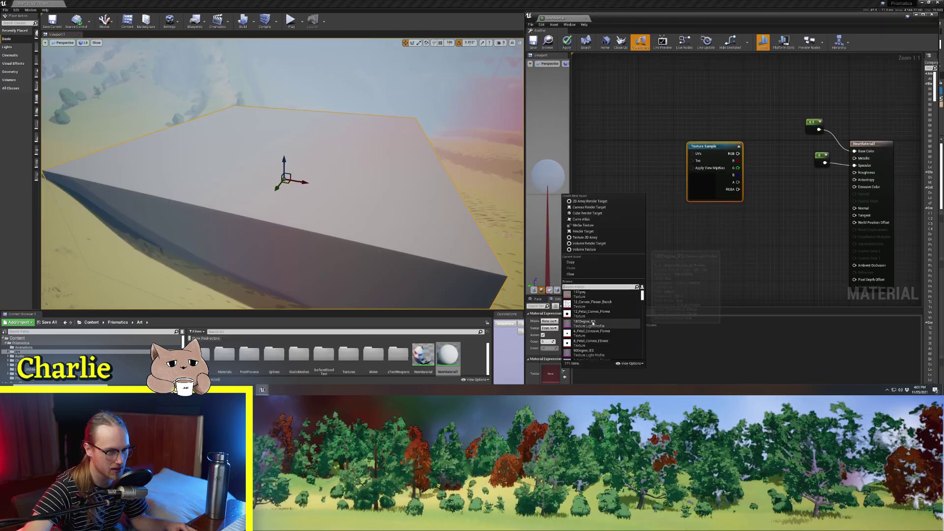
{"action": "type", "text": "grid"}
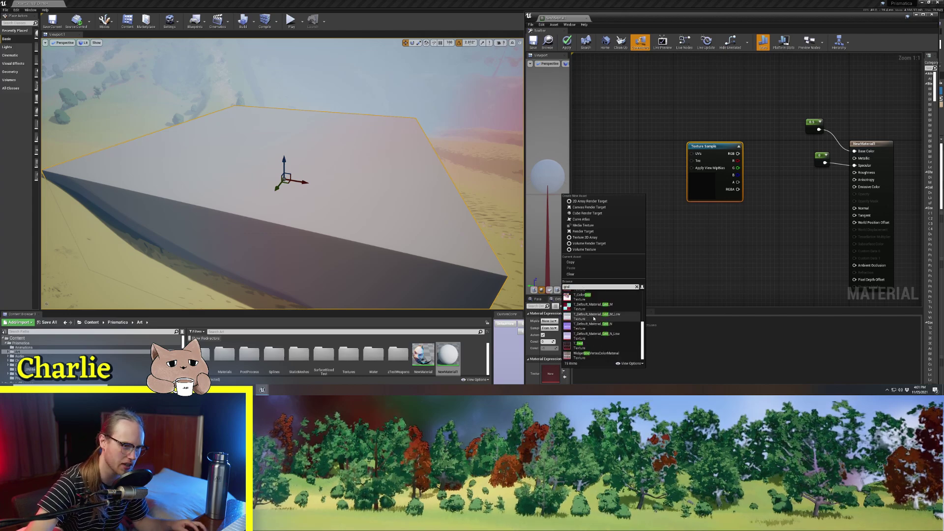
{"action": "left_click", "coordinate": [582, 344]}
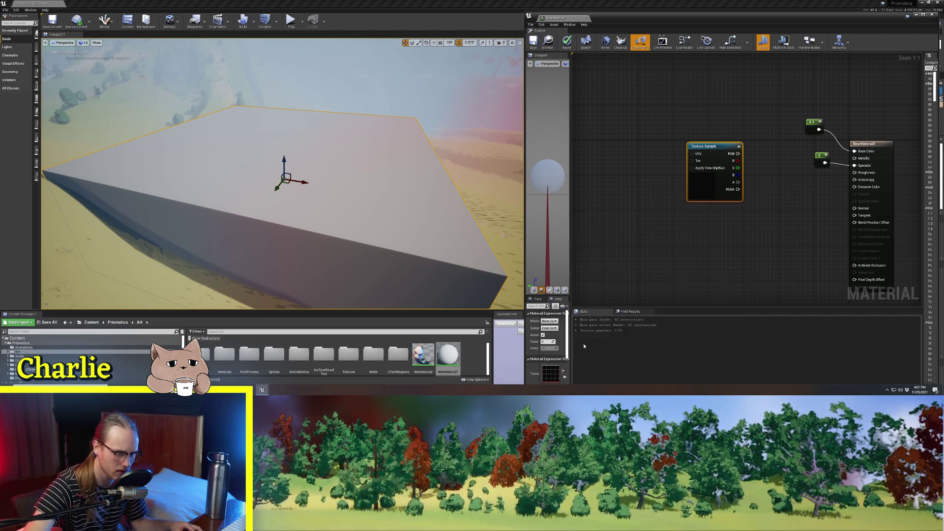
- Place an Absolute World Position node with an R G component mask well ahead of the Texture Sample
{"action": "right_click_drag", "start_coordinate": [629, 250], "coordinate": [699, 258]}
{"action": "left_click", "coordinate": [665, 213]}
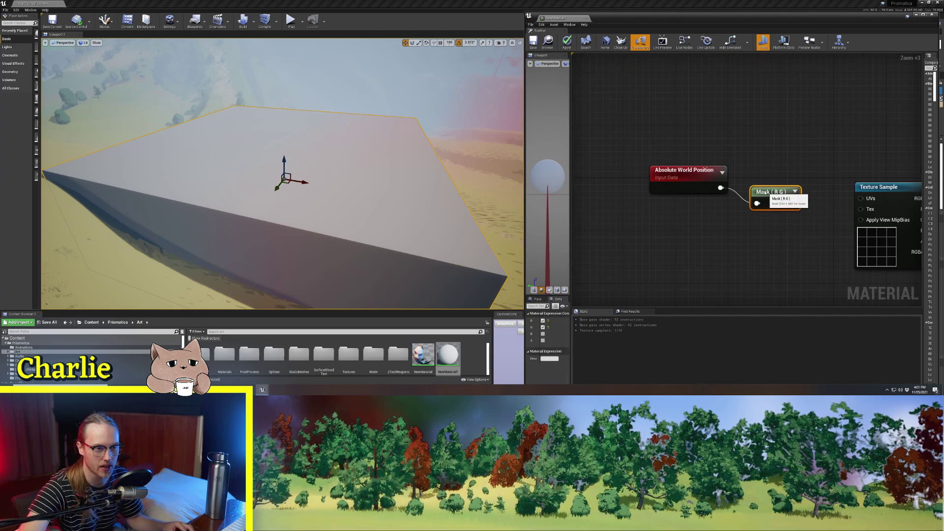
{"action": "left_click_drag", "start_coordinate": [764, 190], "coordinate": [598, 201]}
{"action": "left_click", "coordinate": [702, 187], "text": "ctrl"}
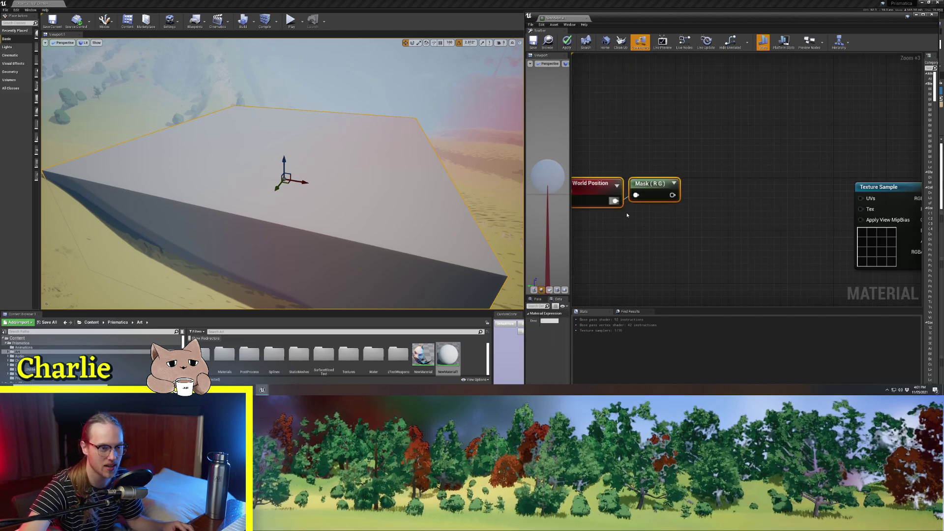
- Feed the masked world position into a Divide node with a divisor of 500
{"action": "left_click", "coordinate": [628, 214]}
{"action": "left_click_drag", "start_coordinate": [672, 195], "coordinate": [701, 196]}
{"action": "type", "text": "div"}
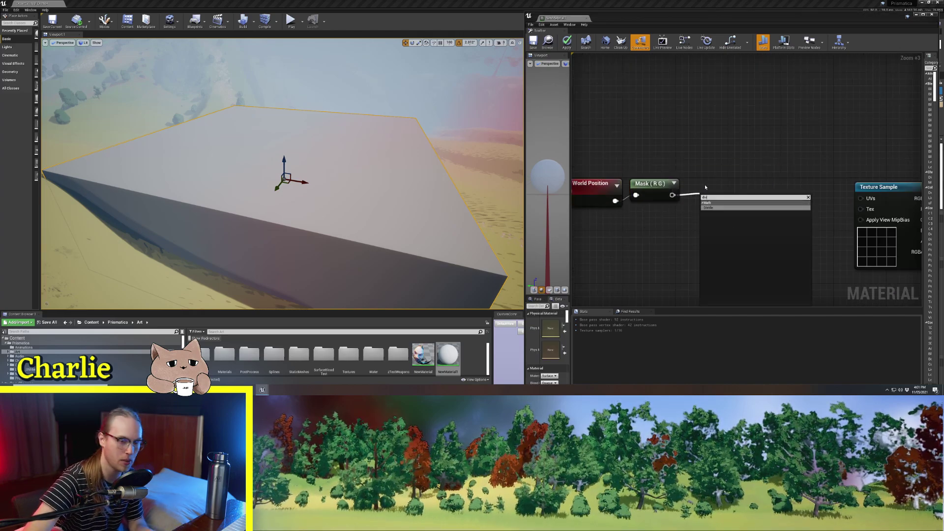
{"action": "key", "text": "Return"}
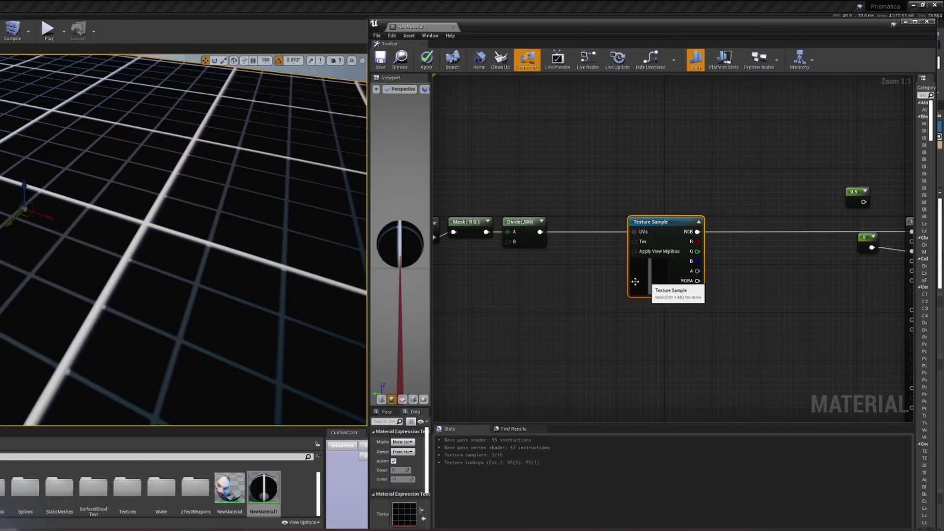
- Duplicate the grid Texture Sample and place the copy directly beneath the original
{"action": "key", "text": "ctrl+w"}
{"action": "right_click_drag", "start_coordinate": [640, 354], "coordinate": [591, 340]}
{"action": "left_click_drag", "start_coordinate": [589, 351], "coordinate": [616, 339]}
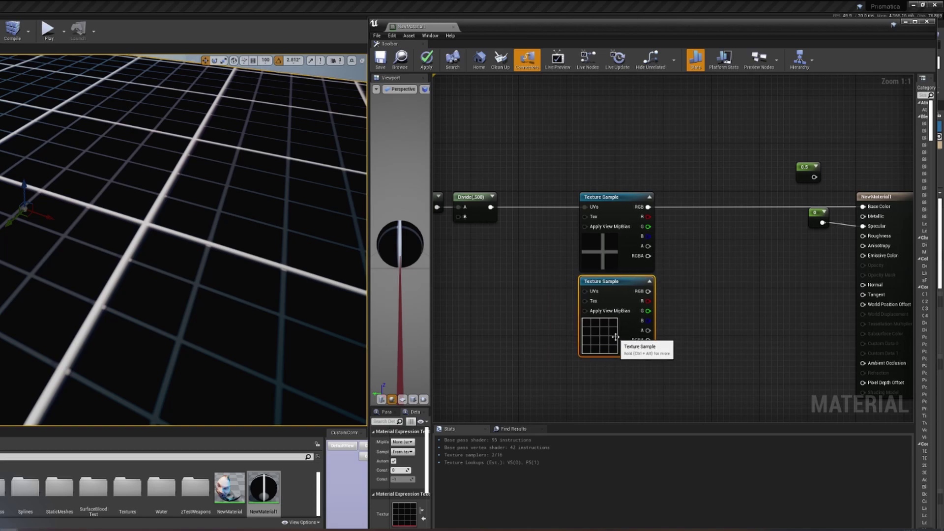
{"action": "right_click_drag", "start_coordinate": [521, 321], "coordinate": [571, 298]}
{"action": "left_click", "coordinate": [552, 330]}
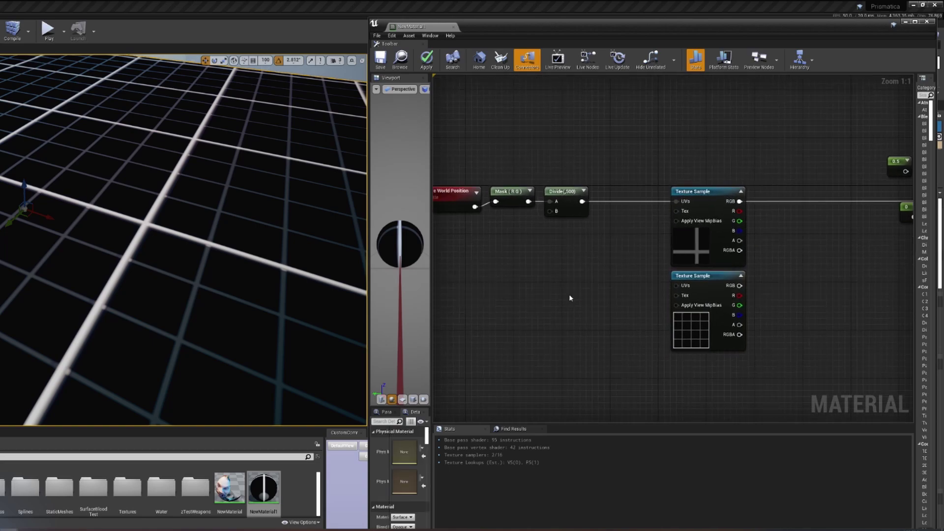
- Add a BumpOffset node and align it in front of the lower Texture Sample
{"action": "right_click", "coordinate": [570, 298]}
{"action": "type", "text": "bump"}
{"action": "left_click", "coordinate": [587, 342]}
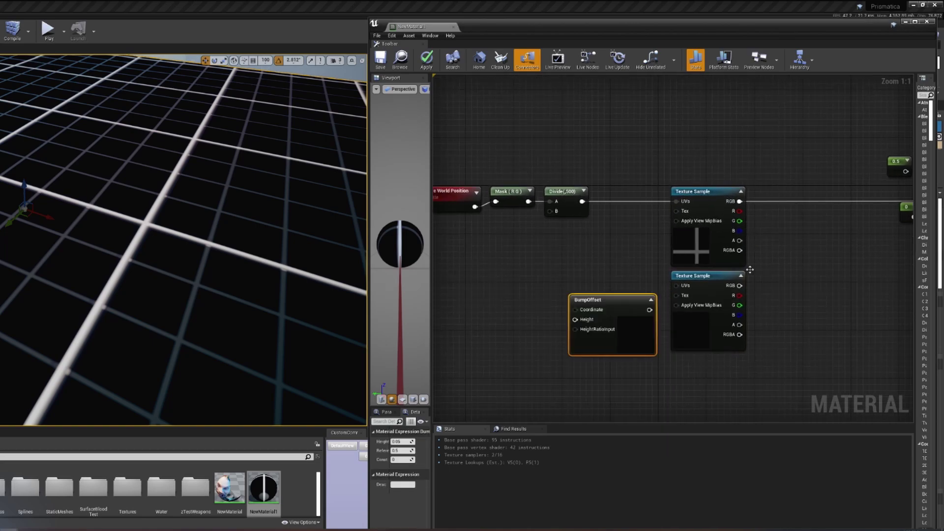
{"action": "right_click_drag", "start_coordinate": [602, 333], "coordinate": [570, 325]}
{"action": "scroll", "coordinate": [569, 324], "scroll_direction": "up", "scroll_amount": 5, "text": "ctrl"}
{"action": "left_click_drag", "start_coordinate": [597, 311], "coordinate": [597, 276]}
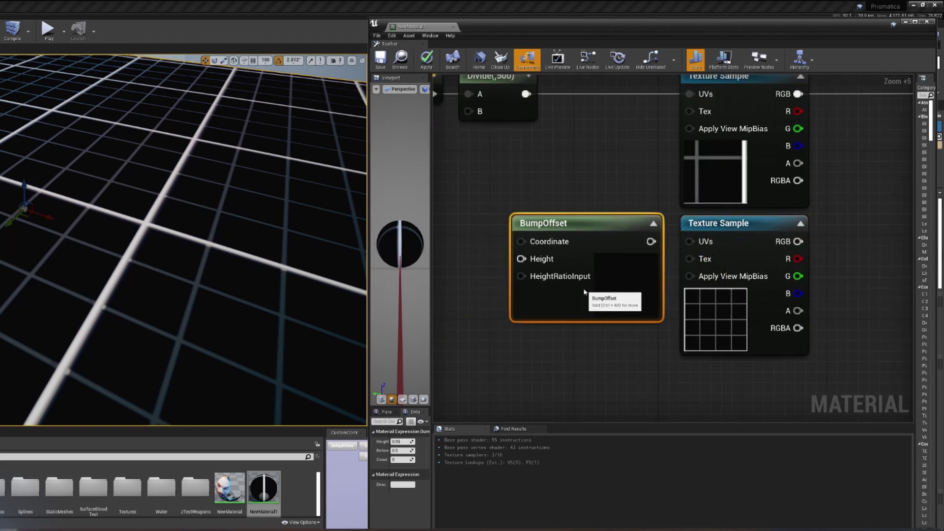
- Connect BumpOffset's output to the lower Texture Sample's UVs and the Divide output to BumpOffset's Coordinate input
{"action": "scroll", "coordinate": [586, 291], "scroll_direction": "down", "scroll_amount": 2}
{"action": "right_click_drag", "start_coordinate": [585, 290], "coordinate": [606, 306]}
{"action": "left_click_drag", "start_coordinate": [695, 266], "coordinate": [694, 266]}
{"action": "right_click_drag", "start_coordinate": [530, 295], "coordinate": [590, 295]}
{"action": "scroll", "coordinate": [589, 295], "scroll_direction": "down", "scroll_amount": 1}
{"action": "left_click", "coordinate": [587, 203]}
{"action": "left_click_drag", "start_coordinate": [610, 151], "coordinate": [570, 229]}
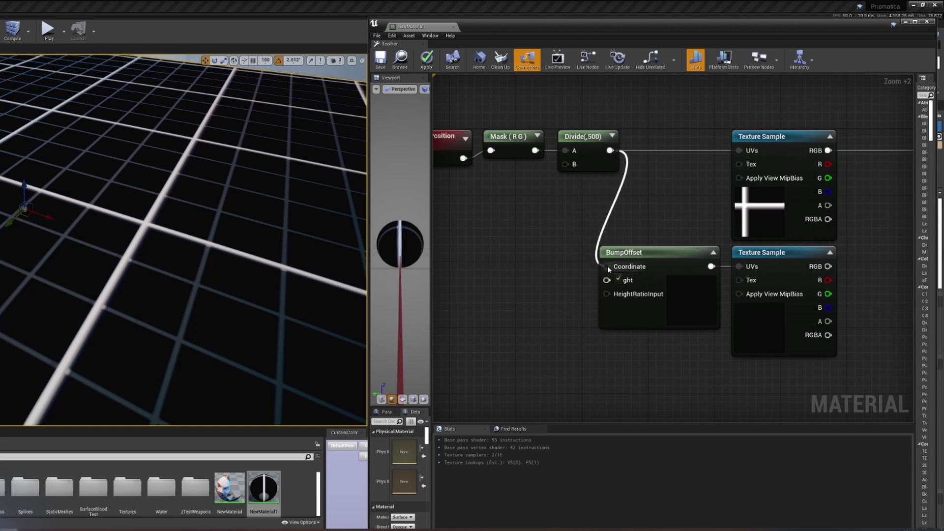
{"action": "left_click_drag", "start_coordinate": [609, 268], "coordinate": [608, 267]}
{"action": "left_click_drag", "start_coordinate": [648, 304], "coordinate": [674, 278]}
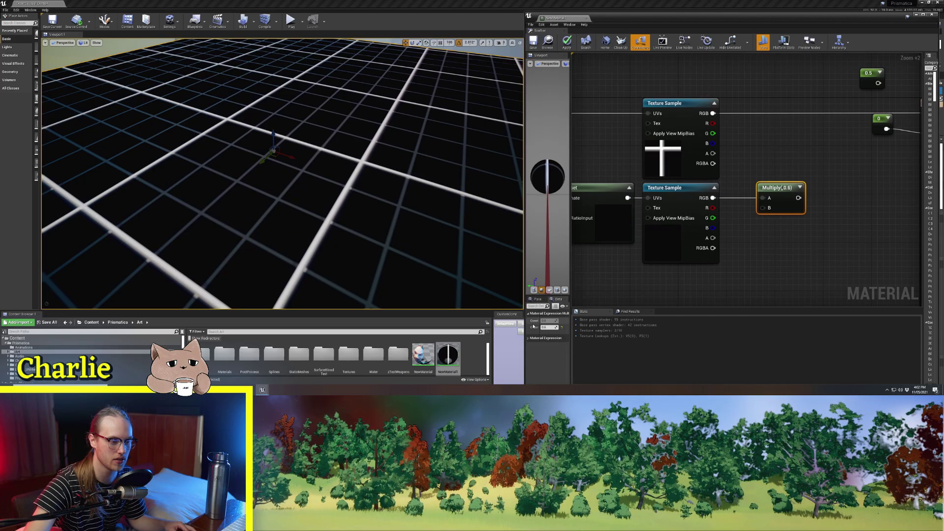
- Set the Multiply node after the lower Texture Sample to 0.5 and reposition it in the graph
{"action": "left_click", "coordinate": [544, 328]}
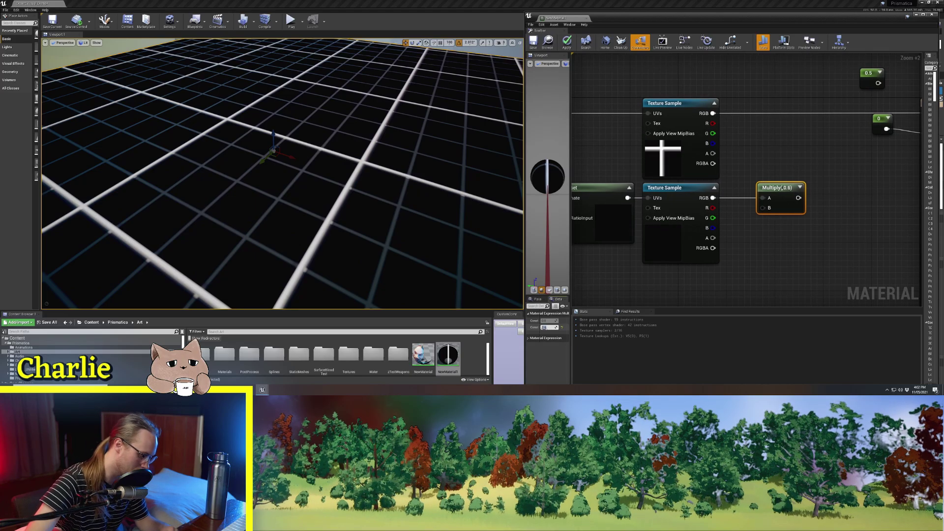
{"action": "type", "text": "0.5"}
{"action": "key", "text": "Return"}
{"action": "right_click_drag", "start_coordinate": [706, 217], "coordinate": [704, 246]}
{"action": "left_click_drag", "start_coordinate": [808, 241], "coordinate": [838, 250]}
- Add a Max node combining the upper Texture Sample's RGB output with the Multiply result
{"action": "left_click", "coordinate": [701, 233]}
{"action": "left_click", "coordinate": [725, 234]}
{"action": "right_click_drag", "start_coordinate": [725, 234], "coordinate": [663, 232]}
{"action": "left_click_drag", "start_coordinate": [733, 225], "coordinate": [781, 167]}
{"action": "type", "text": "max"}
{"action": "left_click", "coordinate": [770, 204]}
{"action": "left_click_drag", "start_coordinate": [708, 187], "coordinate": [823, 195]}
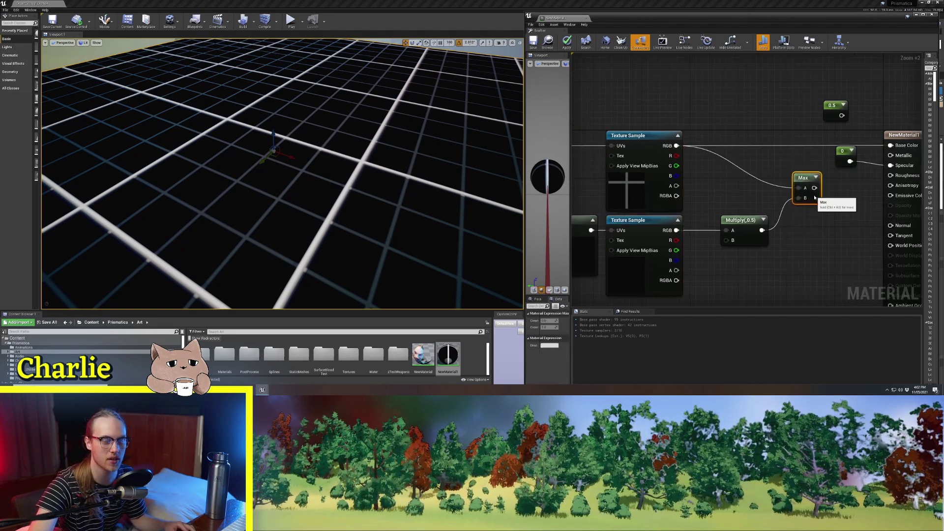
{"action": "mouse_move", "coordinate": [772, 197]}
{"action": "right_mouse_down"}
{"action": "mouse_move", "coordinate": [695, 205]}
{"action": "mouse_move", "coordinate": [759, 205]}
{"action": "right_mouse_up"}
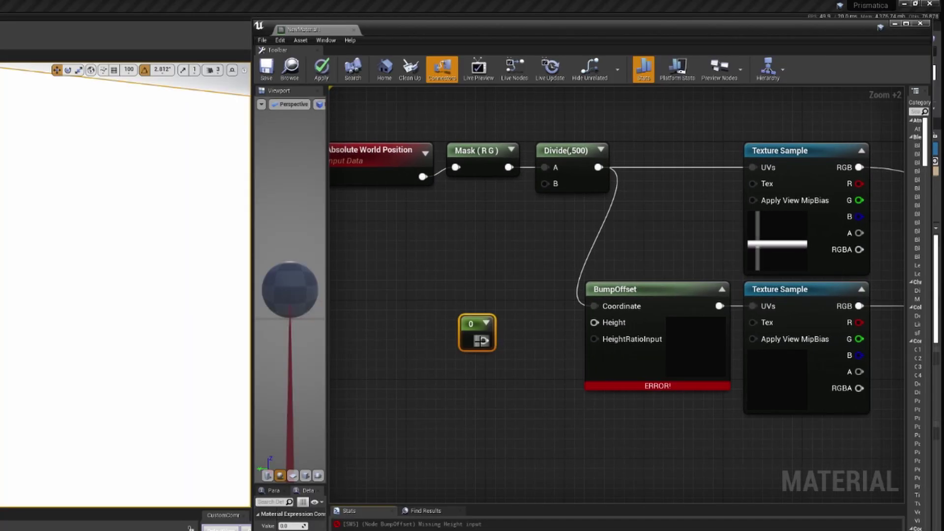
- Connect the 0 constant to BumpOffset's Height input and convert it to a parameter
{"action": "left_click_drag", "start_coordinate": [481, 341], "coordinate": [595, 323]}
{"action": "right_click", "coordinate": [470, 324]}
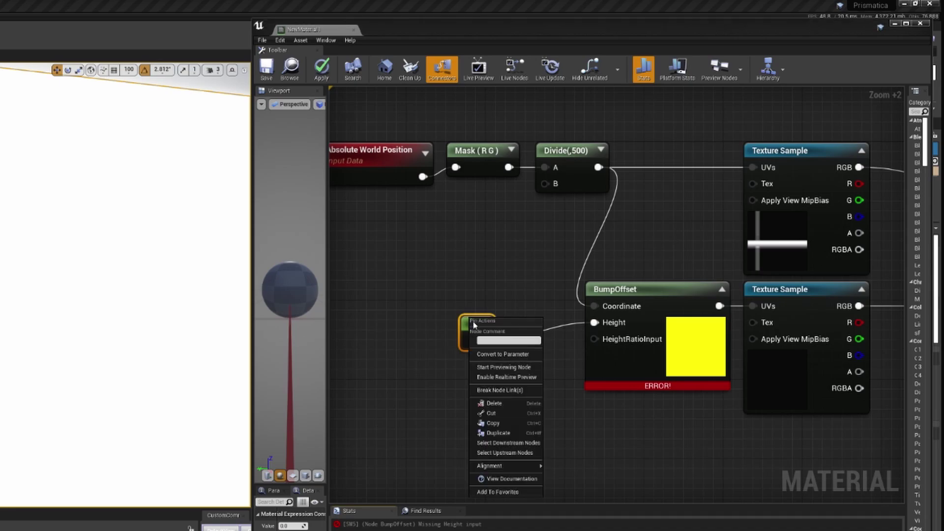
{"action": "left_click", "coordinate": [492, 337]}
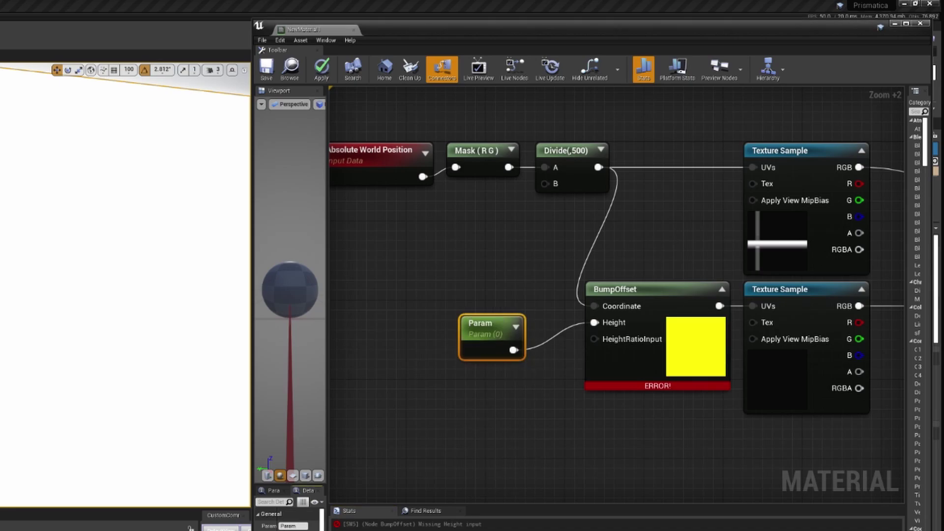
- Set the height parameter's default to 0.5, align its node with BumpOffset, and save the material despite the compilation warning
{"action": "right_click_drag", "start_coordinate": [476, 425], "coordinate": [436, 439]}
{"action": "left_click_drag", "start_coordinate": [594, 381], "coordinate": [584, 380]}
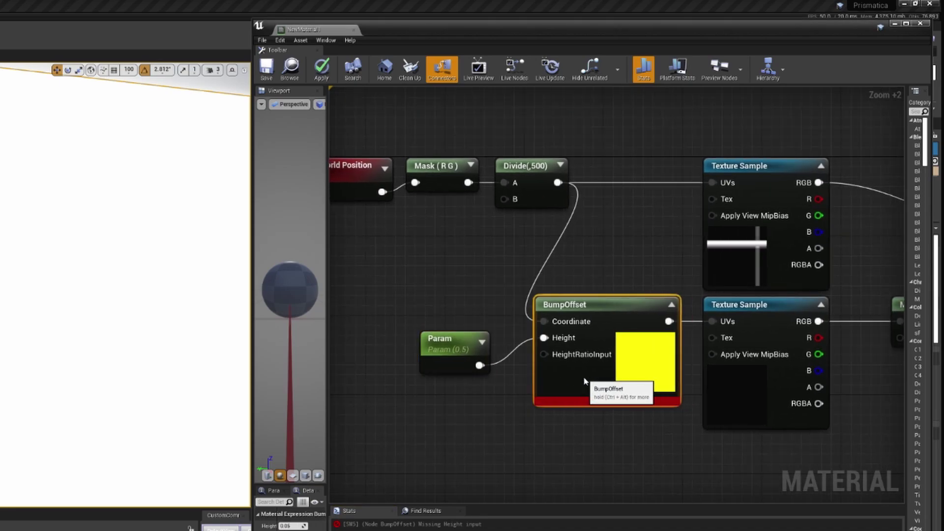
{"action": "left_click_drag", "start_coordinate": [438, 358], "coordinate": [435, 344]}
{"action": "left_click", "coordinate": [266, 68]}
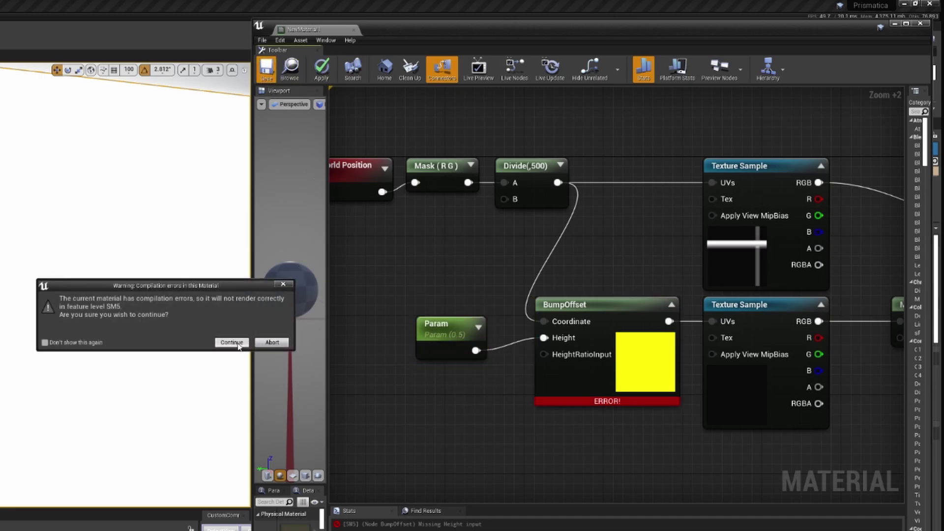
{"action": "left_click", "coordinate": [231, 342]}
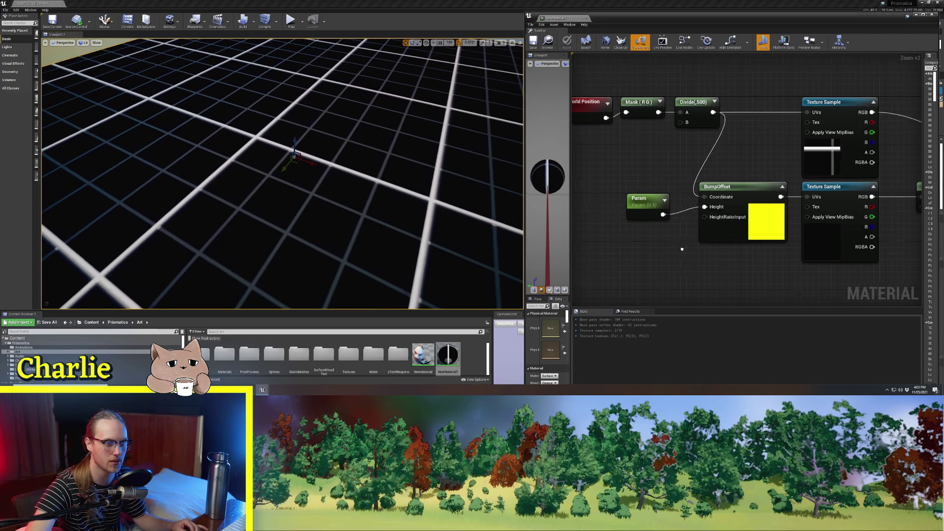
- Lower the height parameter's default far below zero and inspect the lower grid's parallax in the level viewport
{"action": "right_click_drag", "start_coordinate": [682, 250], "coordinate": [690, 261]}
{"action": "left_click", "coordinate": [654, 205]}
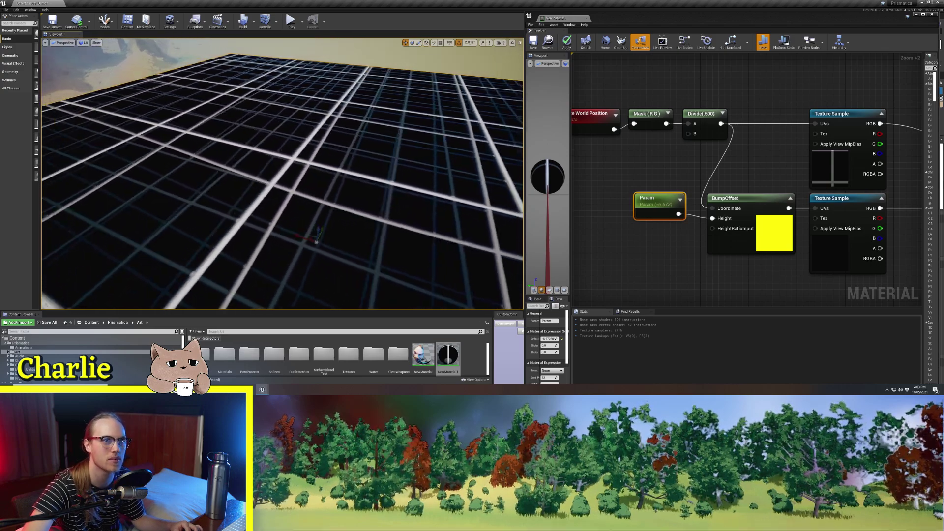
{"action": "left_click_drag", "start_coordinate": [549, 339], "coordinate": [535, 339]}
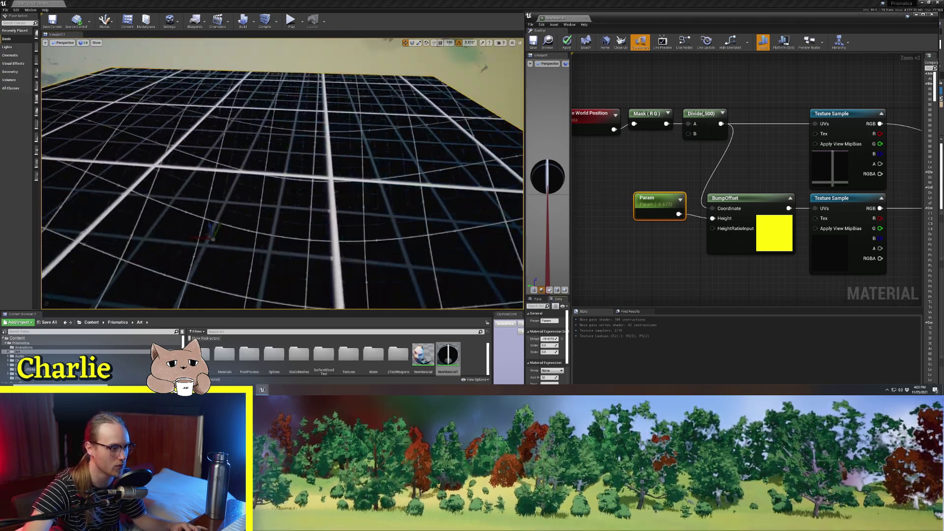
{"action": "right_click_drag", "start_coordinate": [428, 282], "coordinate": [388, 308]}
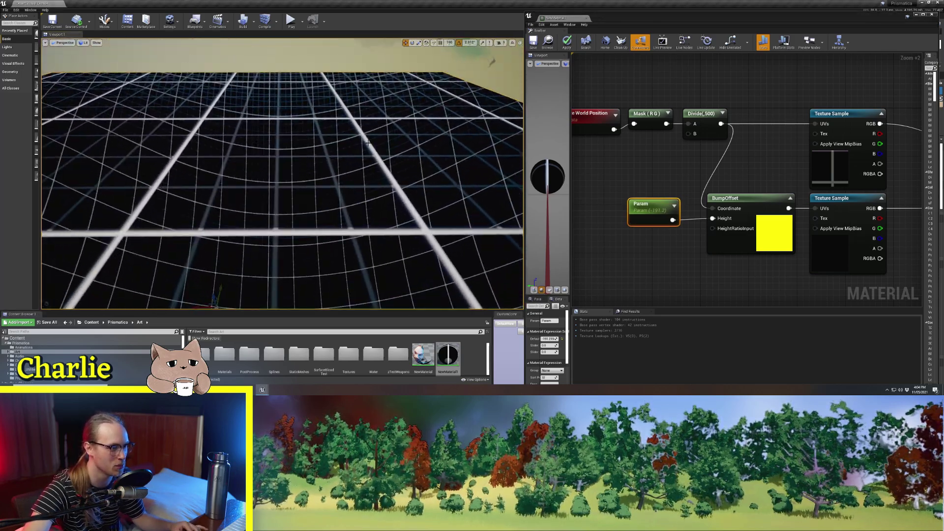
- Compare a positive and a small negative default for the height parameter by viewing the grid from different angles
{"action": "left_click_drag", "start_coordinate": [556, 340], "coordinate": [580, 340]}
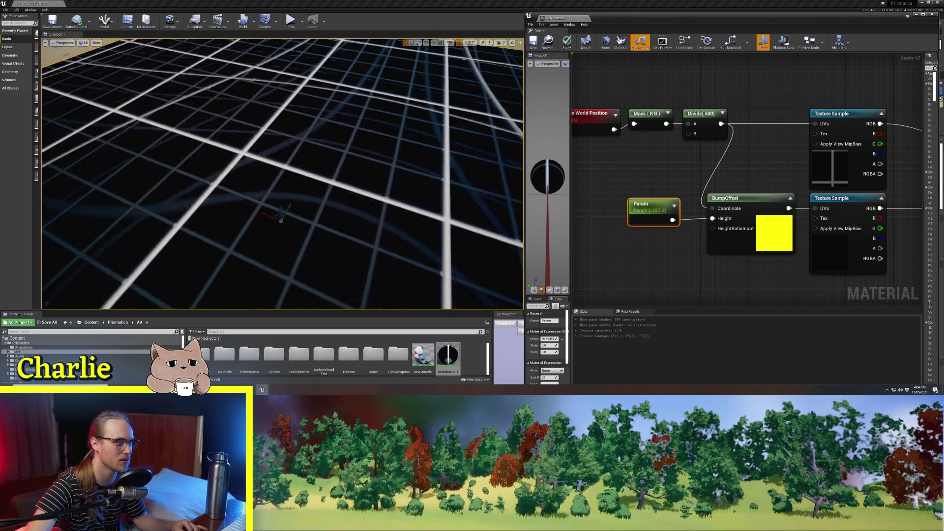
{"action": "right_click_drag", "start_coordinate": [419, 266], "coordinate": [413, 268]}
{"action": "key", "text": "s"}
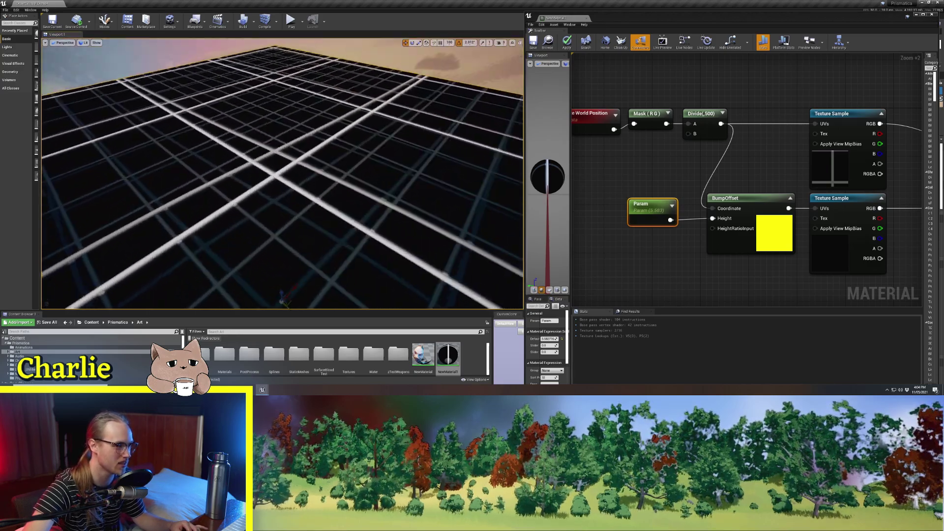
{"action": "key", "text": "s"}
{"action": "right_click_drag", "start_coordinate": [314, 197], "coordinate": [281, 200]}
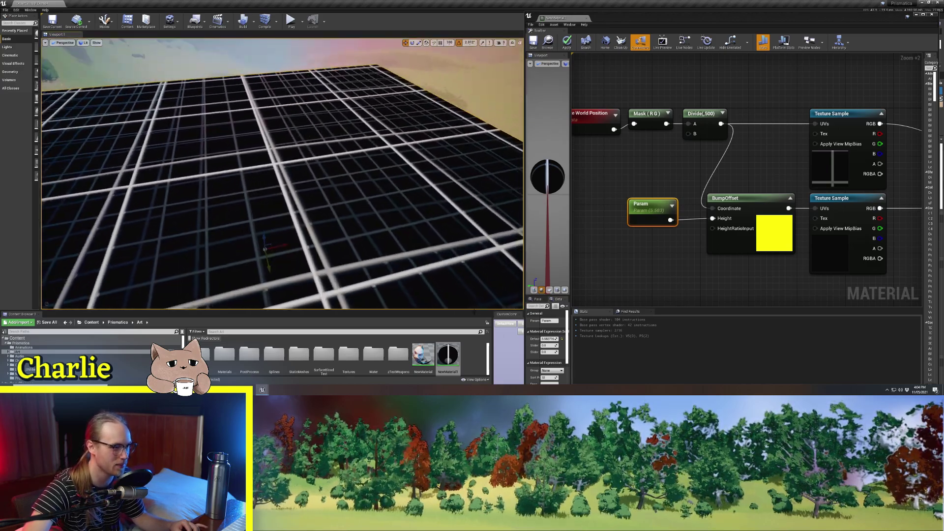
{"action": "left_click_drag", "start_coordinate": [546, 339], "coordinate": [527, 340]}
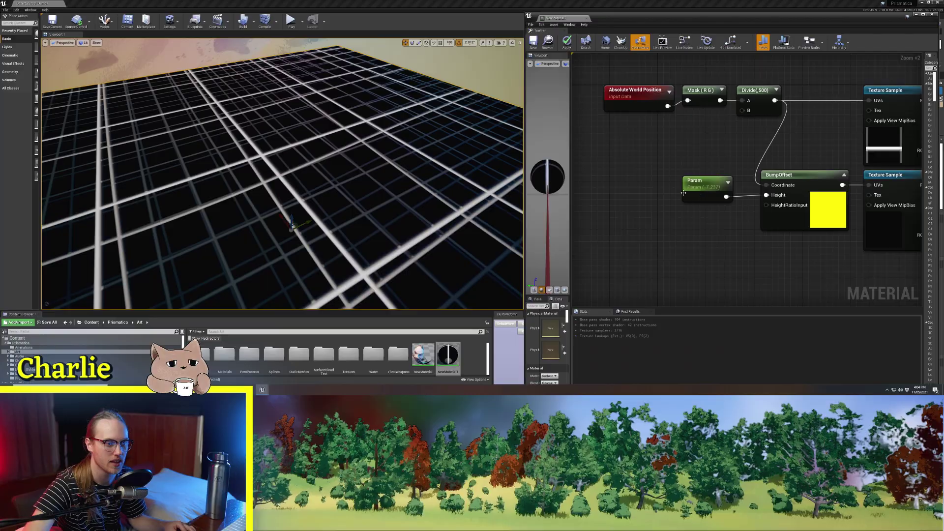
- Replace the height parameter with a T_Wall_01_BC Texture Sample whose alpha output feeds BumpOffset's Height input
{"action": "left_click", "coordinate": [695, 191]}
{"action": "key", "text": "Delete"}
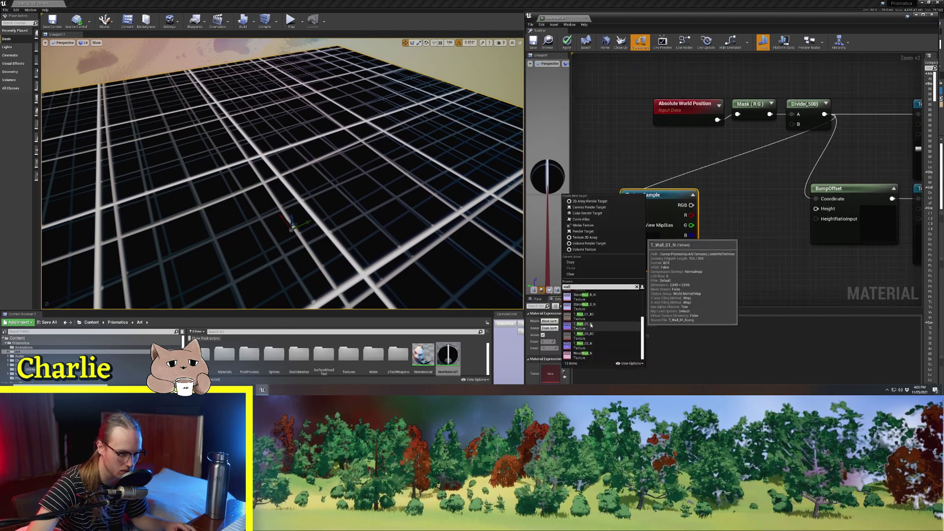
{"action": "left_click", "coordinate": [594, 317]}
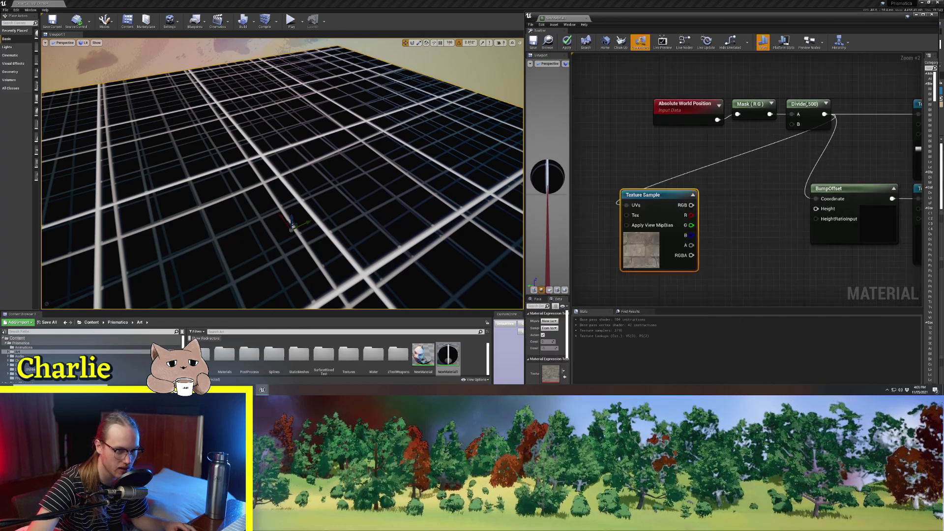
{"action": "right_click_drag", "start_coordinate": [725, 246], "coordinate": [709, 250]}
{"action": "left_click", "coordinate": [708, 250]}
{"action": "left_click_drag", "start_coordinate": [813, 213], "coordinate": [814, 212]}
- Switch the lower Texture Sample to T_Wall_01_BC and wire its RGB output to Base Color in place of the Multiply node
{"action": "right_click_drag", "start_coordinate": [870, 174], "coordinate": [726, 199]}
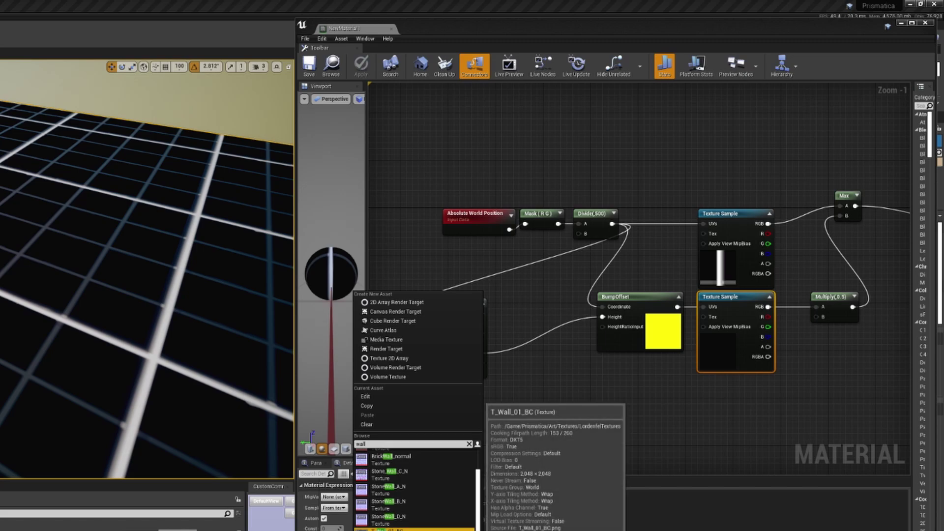
{"action": "left_click", "coordinate": [415, 530]}
{"action": "right_click_drag", "start_coordinate": [782, 379], "coordinate": [581, 432]}
{"action": "scroll", "coordinate": [622, 393], "scroll_direction": "up", "scroll_amount": 1}
{"action": "left_click_drag", "start_coordinate": [556, 354], "coordinate": [798, 259]}
{"action": "right_click_drag", "start_coordinate": [640, 366], "coordinate": [683, 297]}
{"action": "key", "text": "Delete"}
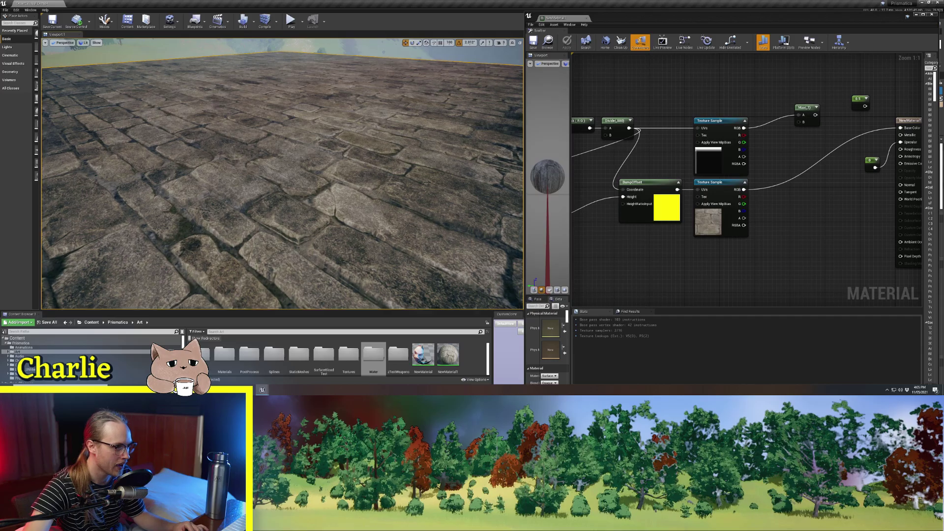
- Inspect the parallax on the stone floor by tilting the level view and moving sideways across the bricks
{"action": "right_click_drag", "start_coordinate": [283, 175], "coordinate": [283, 155]}
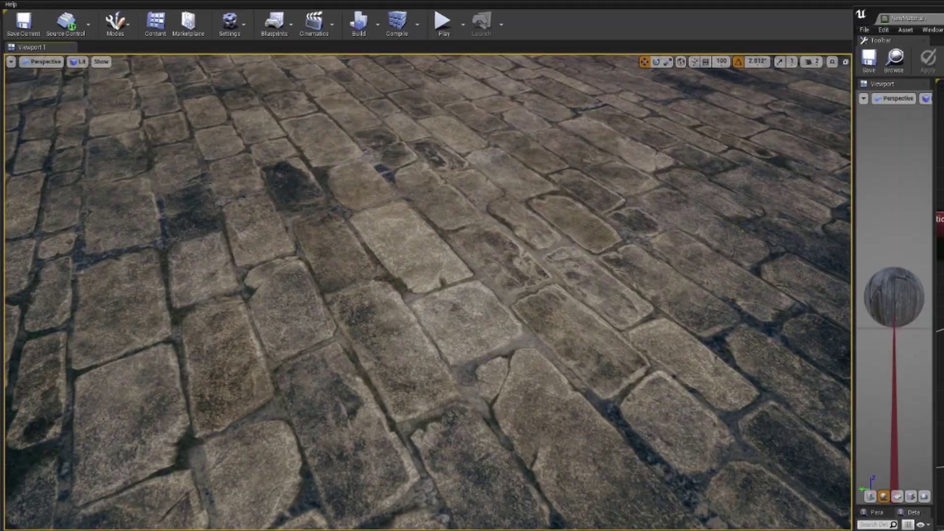
{"action": "right_click_drag", "start_coordinate": [428, 290], "coordinate": [423, 288]}
{"action": "key", "text": "a"}
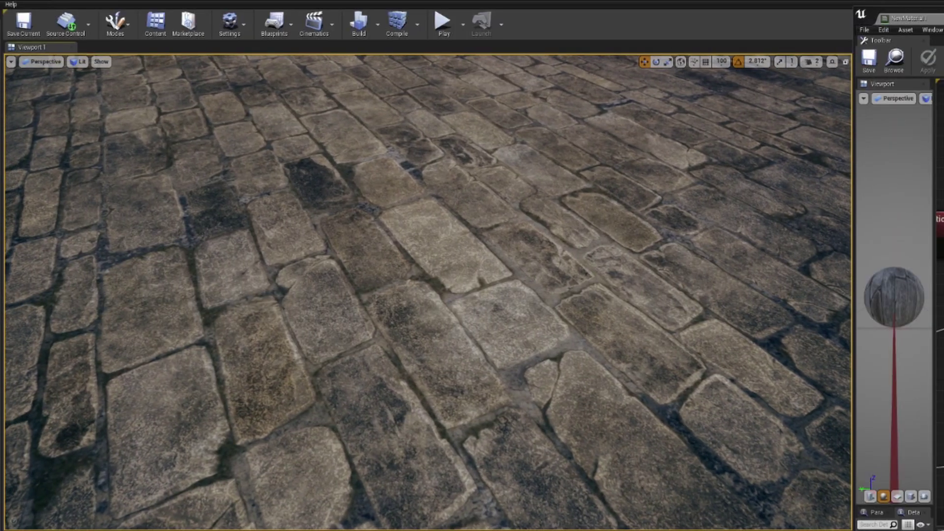
{"action": "key", "text": "a"}
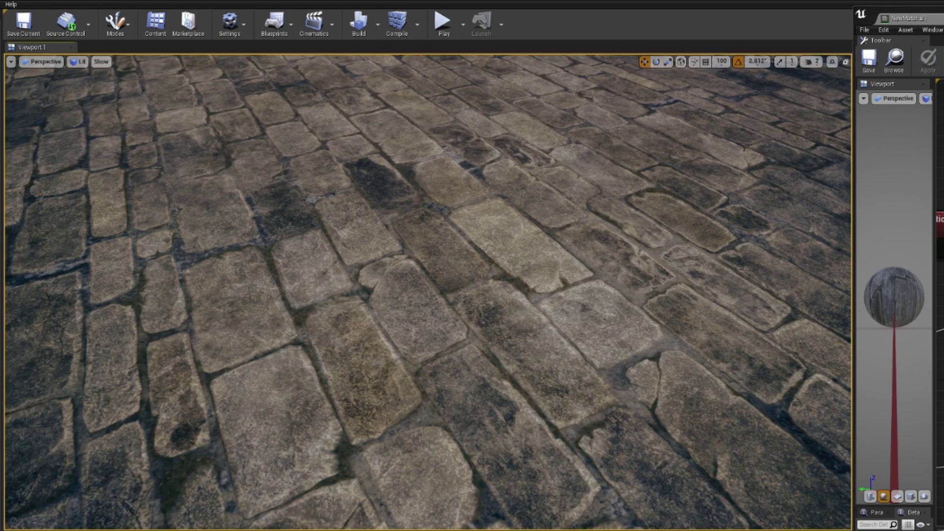
{"action": "right_click_drag", "start_coordinate": [224, 178], "coordinate": [201, 178]}
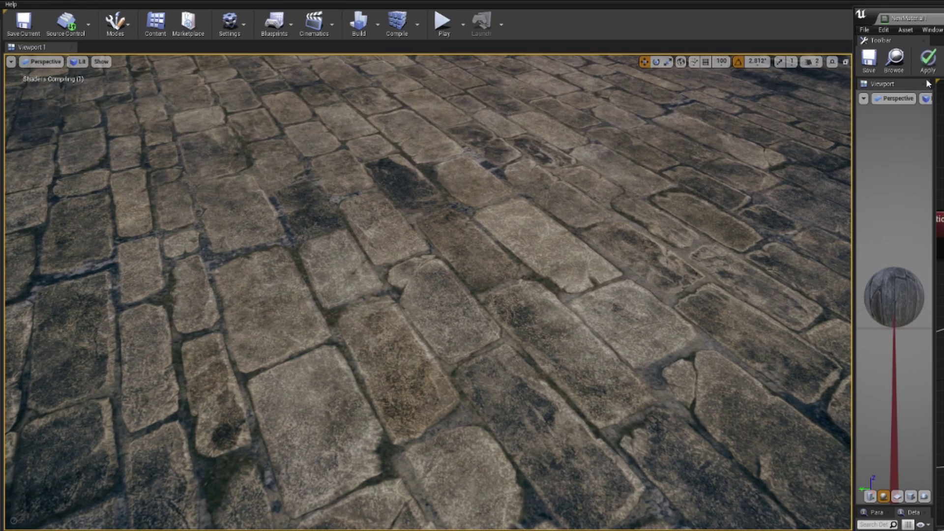
- Save the changed material and check the stone floor's parallax again while moving sideways over it
{"action": "left_click", "coordinate": [870, 58]}
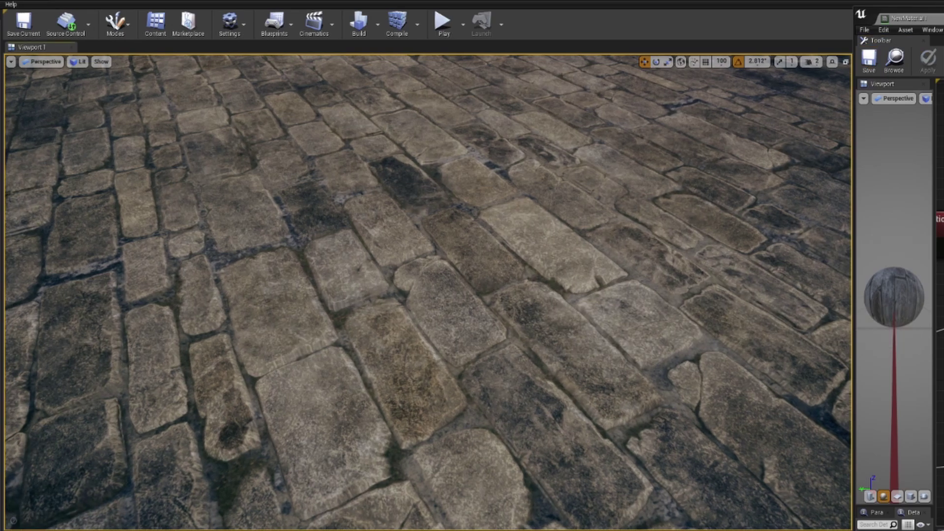
{"action": "key", "text": "a"}
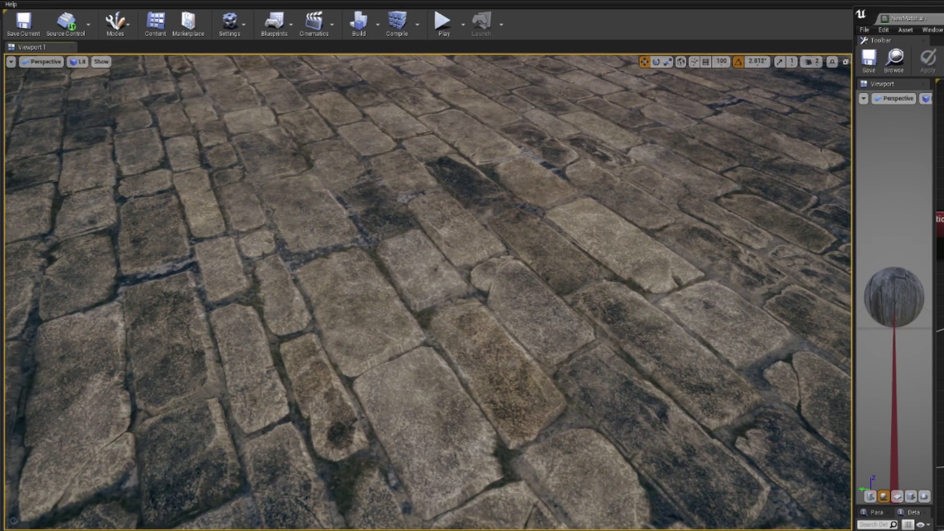
{"action": "key", "text": "a"}
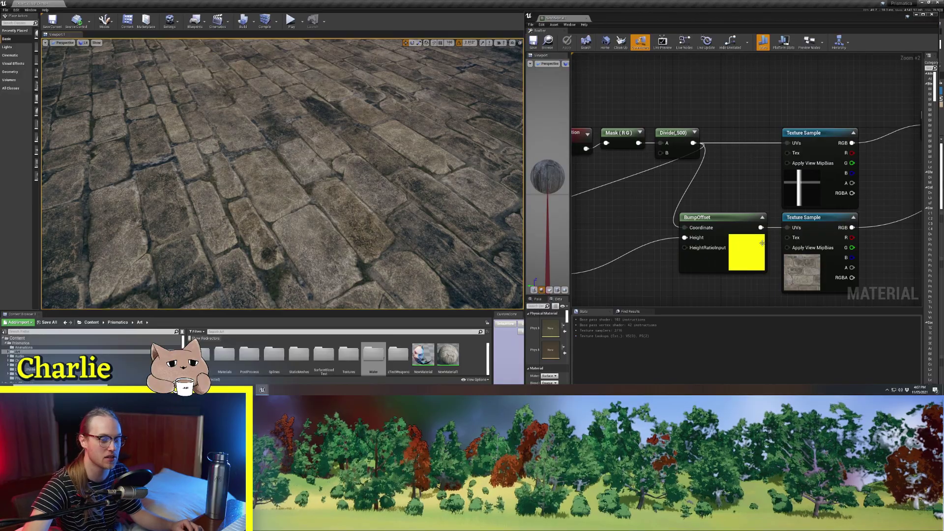
- Shift the BumpOffset node slightly away from the stone Texture Sample and recheck the floor's depth in the level
{"action": "left_click", "coordinate": [762, 243]}
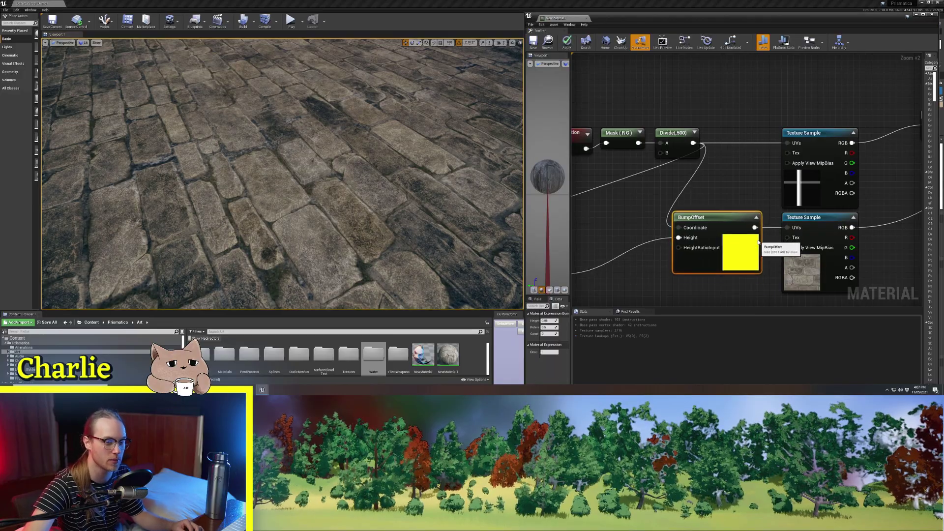
{"action": "right_click_drag", "start_coordinate": [762, 243], "coordinate": [717, 188]}
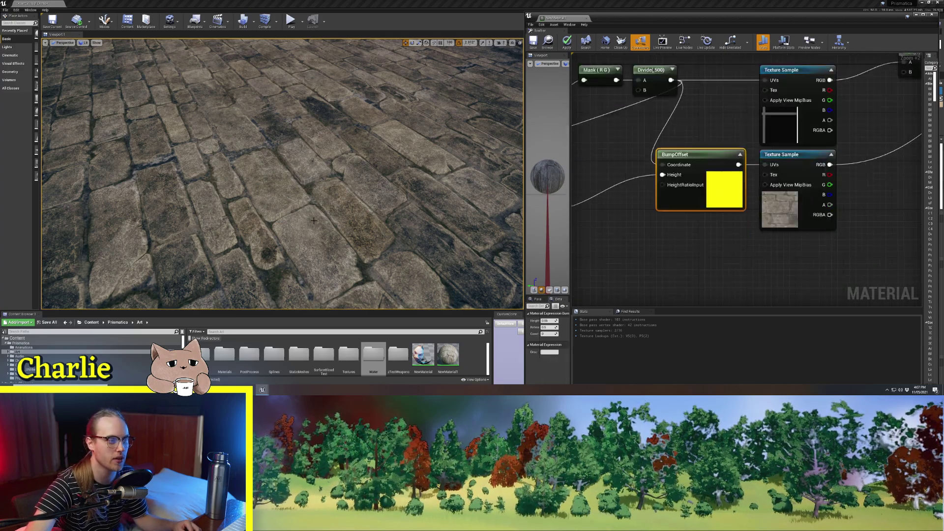
{"action": "key", "text": "d"}
{"action": "right_click_drag", "start_coordinate": [355, 159], "coordinate": [356, 159]}
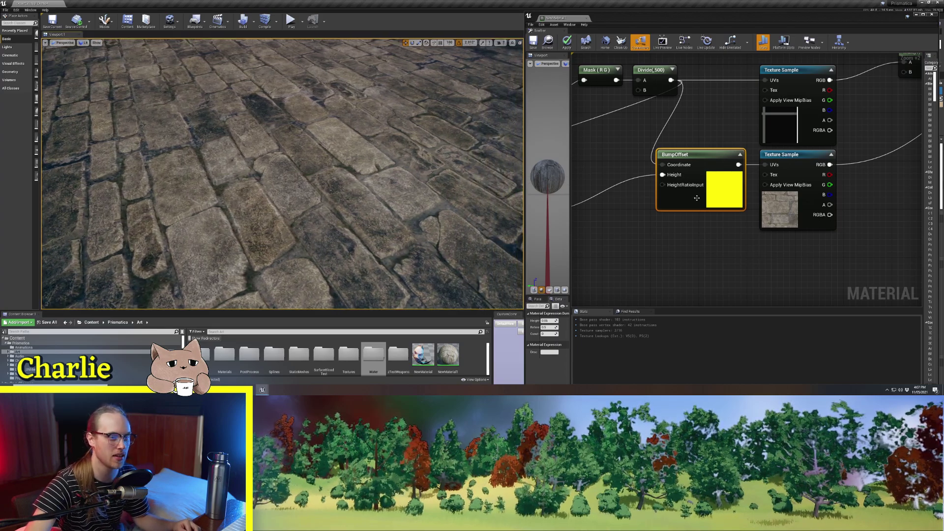
- Add a Texture Sample holding the stone normal map and place it directly beneath the stone colour Texture Sample
{"action": "mouse_move", "coordinate": [696, 202]}
{"action": "left_mouse_down"}
{"action": "mouse_move", "coordinate": [709, 189]}
{"action": "mouse_move", "coordinate": [697, 203]}
{"action": "left_mouse_up"}
{"action": "right_click_drag", "start_coordinate": [697, 202], "coordinate": [832, 179]}
{"action": "right_click_drag", "start_coordinate": [355, 159], "coordinate": [356, 159]}
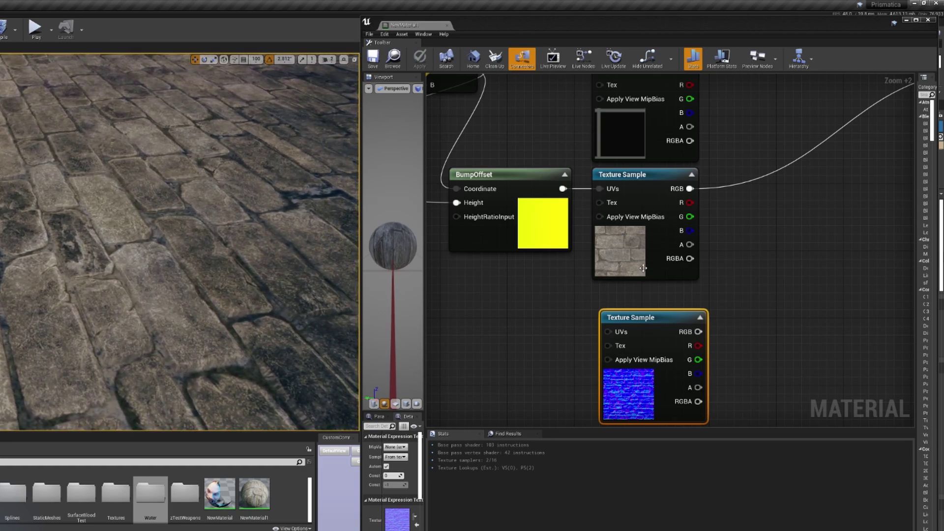
{"action": "right_click_drag", "start_coordinate": [634, 371], "coordinate": [635, 320]}
{"action": "left_click_drag", "start_coordinate": [635, 320], "coordinate": [626, 299]}
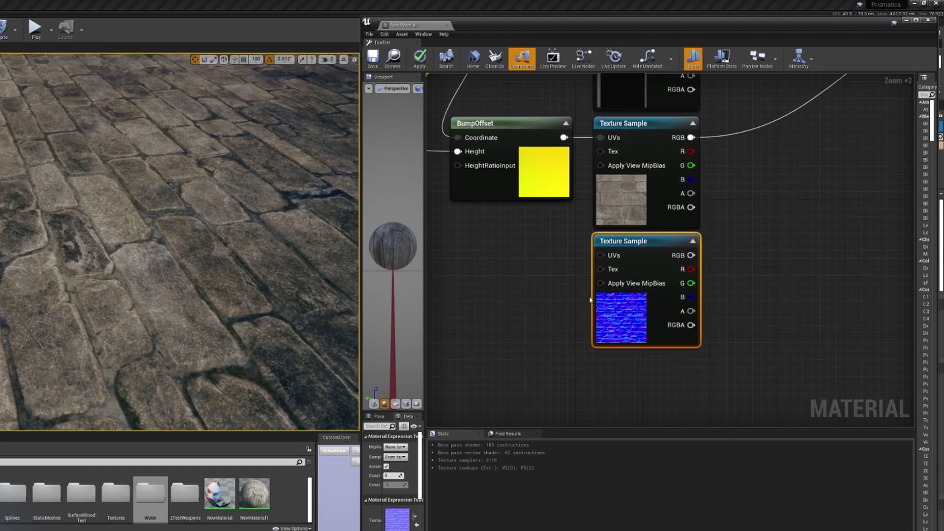
- Feed BumpOffset into the normal map sample's UVs and connect that sample's RGB output to the material's Normal input
{"action": "right_click_drag", "start_coordinate": [535, 253], "coordinate": [582, 328]}
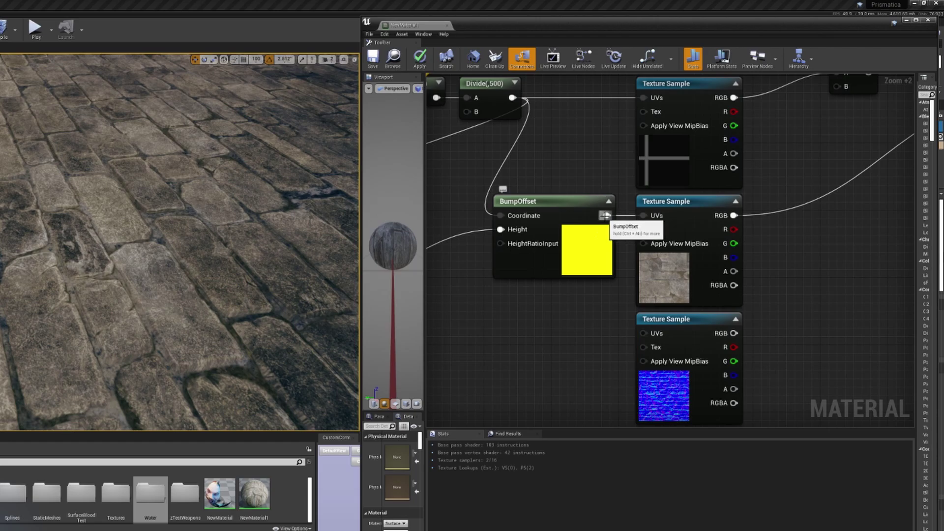
{"action": "left_click_drag", "start_coordinate": [605, 215], "coordinate": [644, 334]}
{"action": "right_click_drag", "start_coordinate": [831, 281], "coordinate": [637, 321]}
{"action": "left_click", "coordinate": [582, 376]}
{"action": "left_click", "coordinate": [636, 322]}
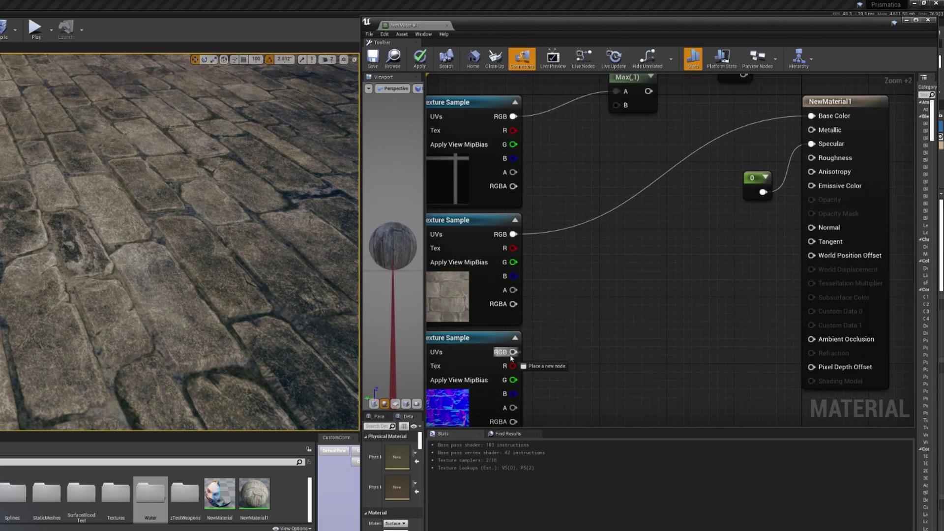
{"action": "left_click_drag", "start_coordinate": [511, 358], "coordinate": [816, 237]}
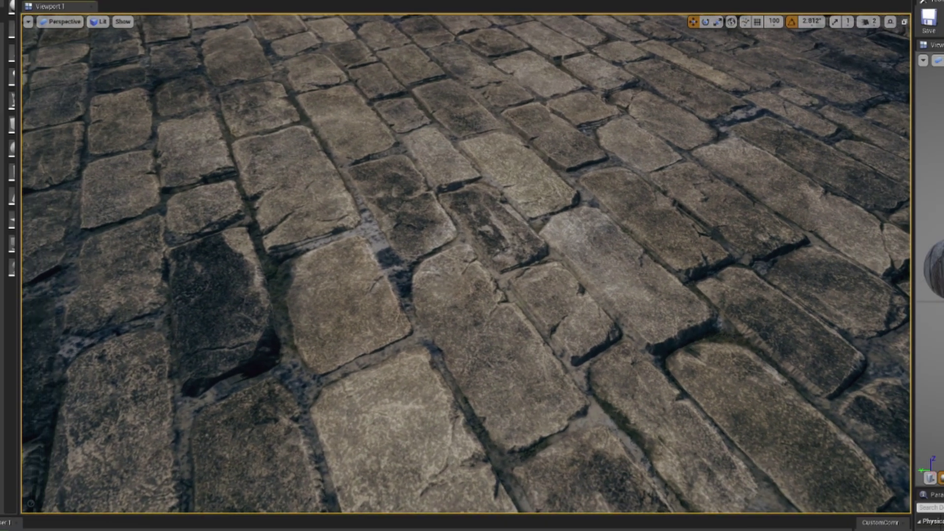
- Examine the stone floor with its normal map in the level, from above and at a grazing angle
{"action": "right_click_drag", "start_coordinate": [466, 263], "coordinate": [209, 207]}
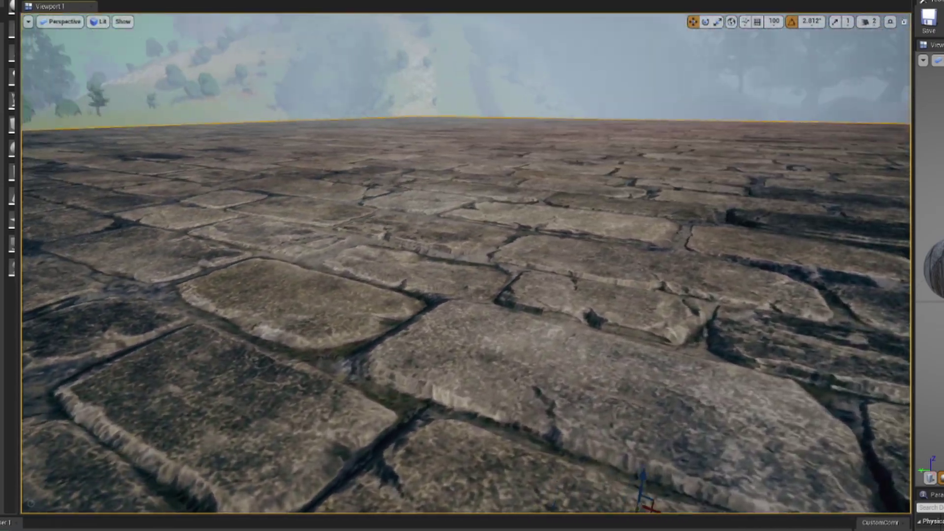
{"action": "right_click_drag", "start_coordinate": [473, 334], "coordinate": [429, 339]}
{"action": "right_click_drag", "start_coordinate": [394, 298], "coordinate": [507, 304]}
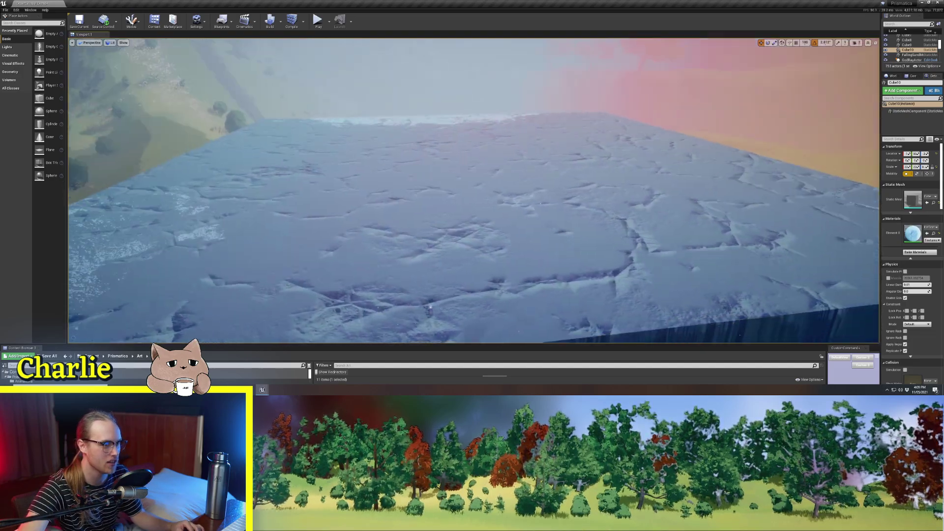
- Examine the layered ice material on the large cube, looking across its surface and close up from above
{"action": "right_click_drag", "start_coordinate": [474, 191], "coordinate": [500, 230]}
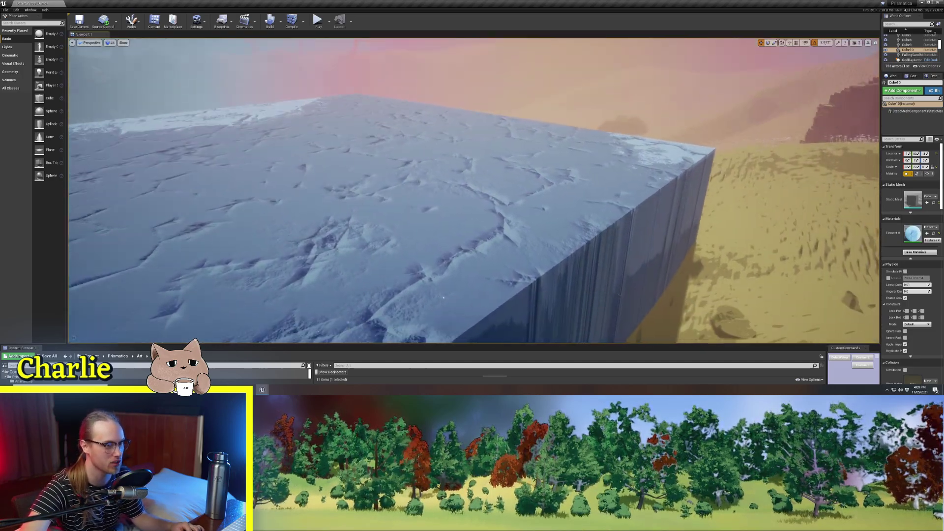
{"action": "right_click_drag", "start_coordinate": [579, 209], "coordinate": [578, 168]}
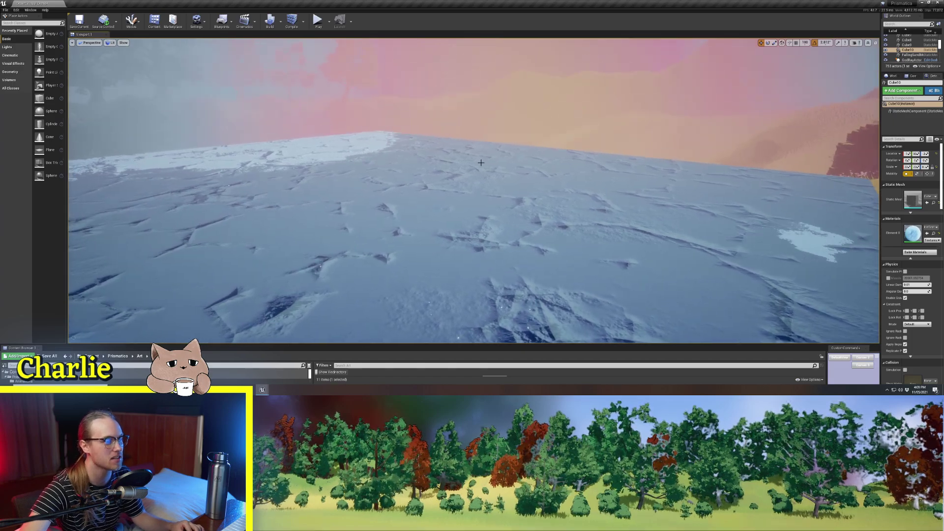
{"action": "right_click_drag", "start_coordinate": [473, 191], "coordinate": [474, 288]}
{"action": "right_click_drag", "start_coordinate": [428, 234], "coordinate": [452, 224]}
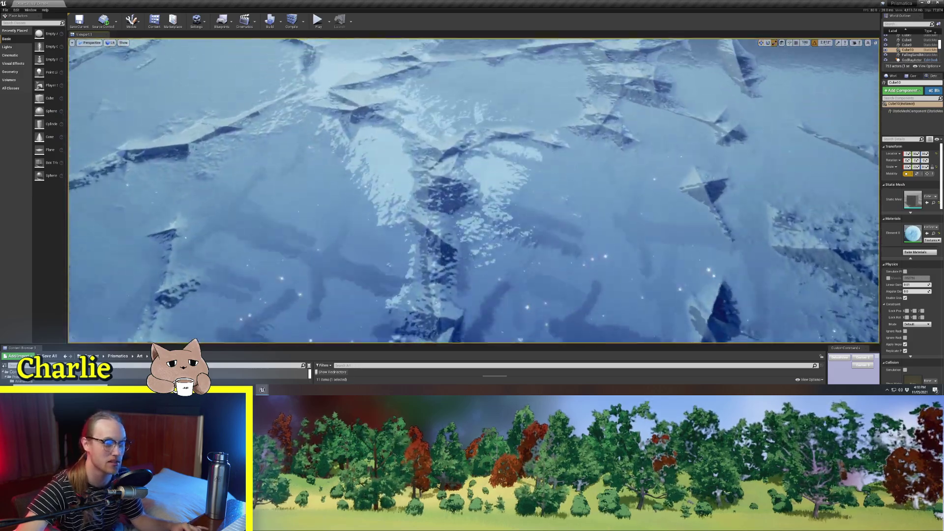
{"action": "right_click_drag", "start_coordinate": [462, 224], "coordinate": [457, 224]}
{"action": "right_click_drag", "start_coordinate": [471, 155], "coordinate": [471, 155]}
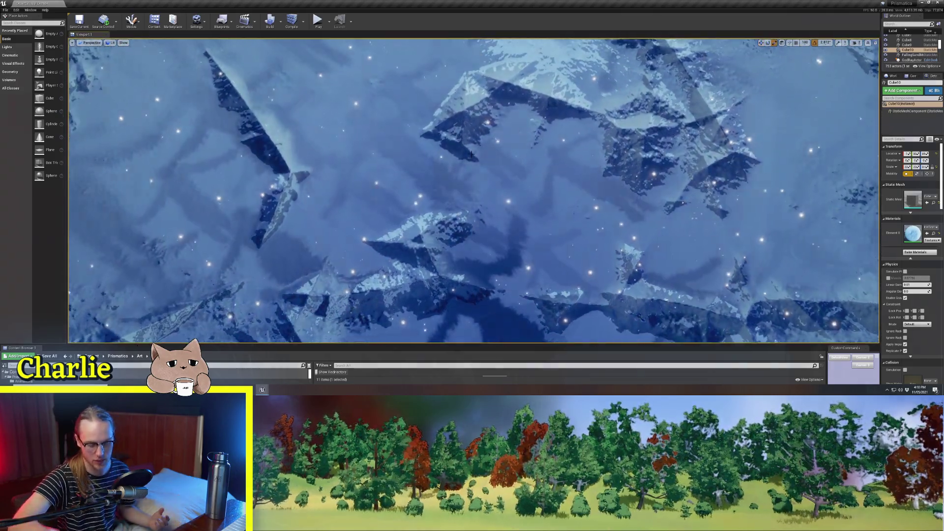